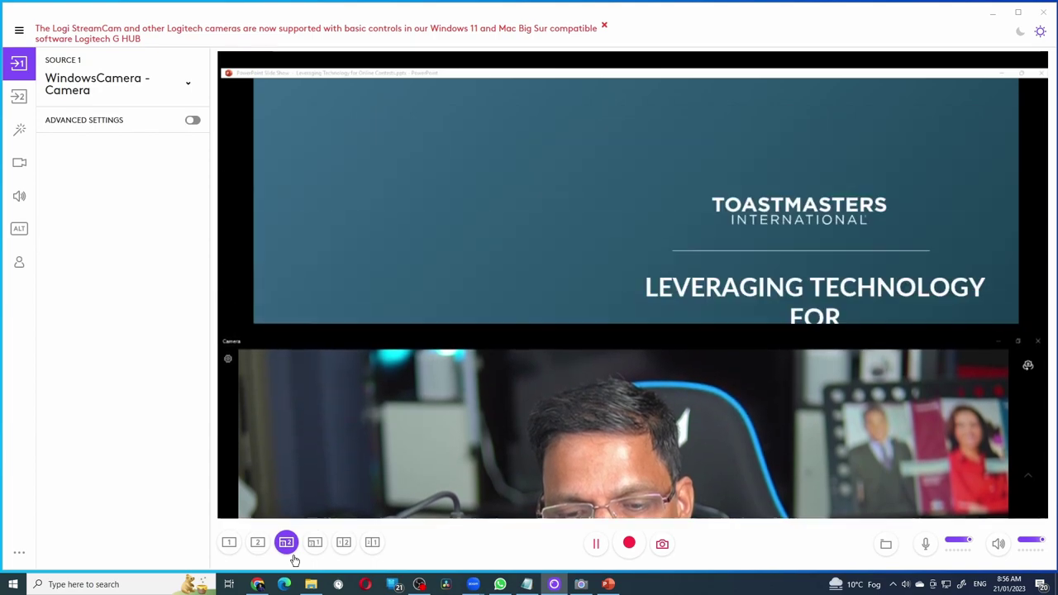
- Return the Logitech Capture scene to the webcam-only layout
click(229, 543)
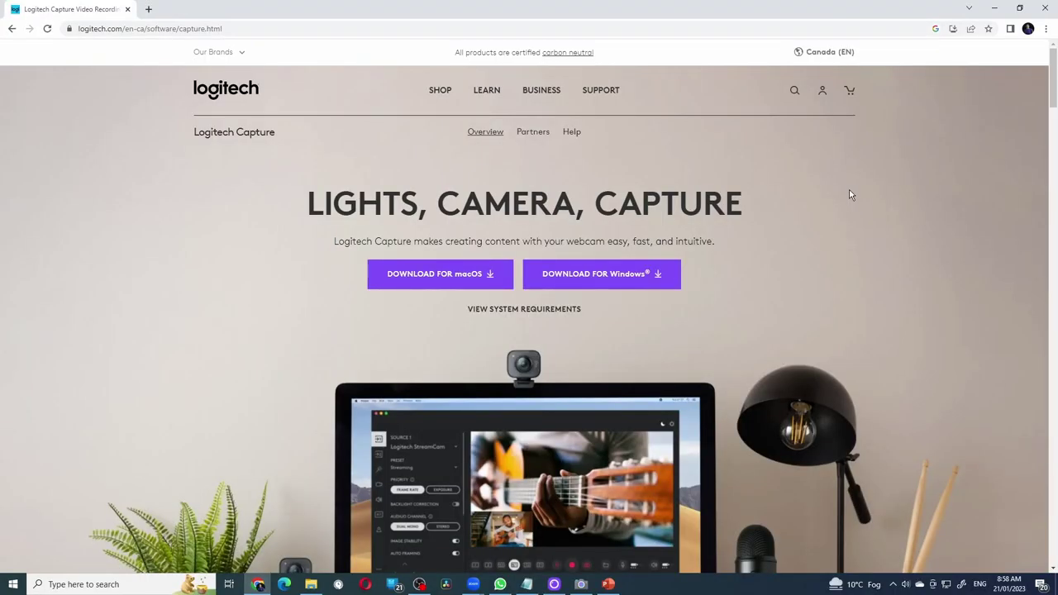
scroll(849, 195, down, 4)
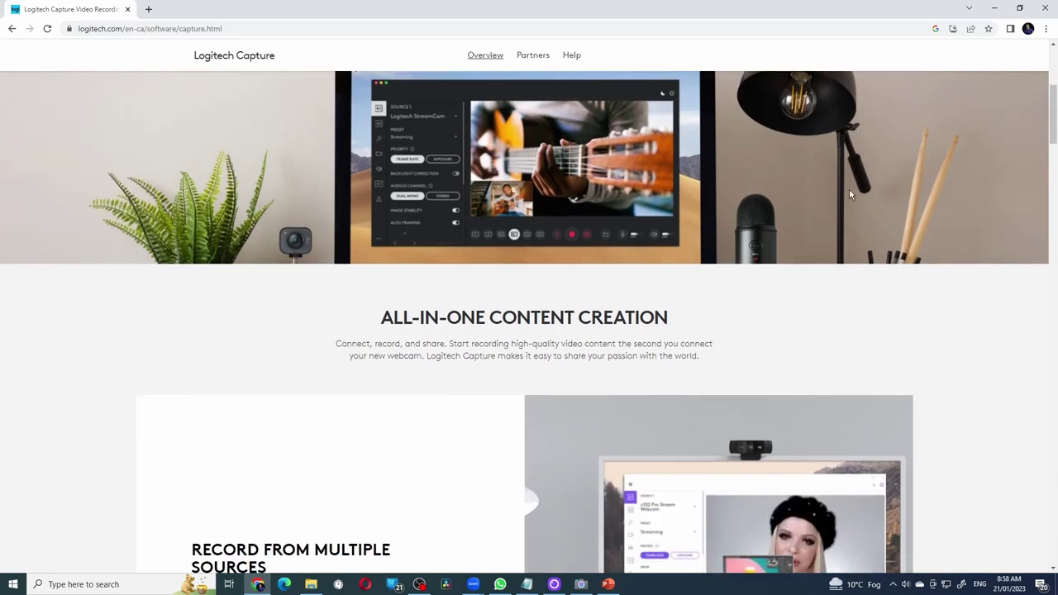
scroll(849, 194, down, 2)
scroll(849, 195, down, 2)
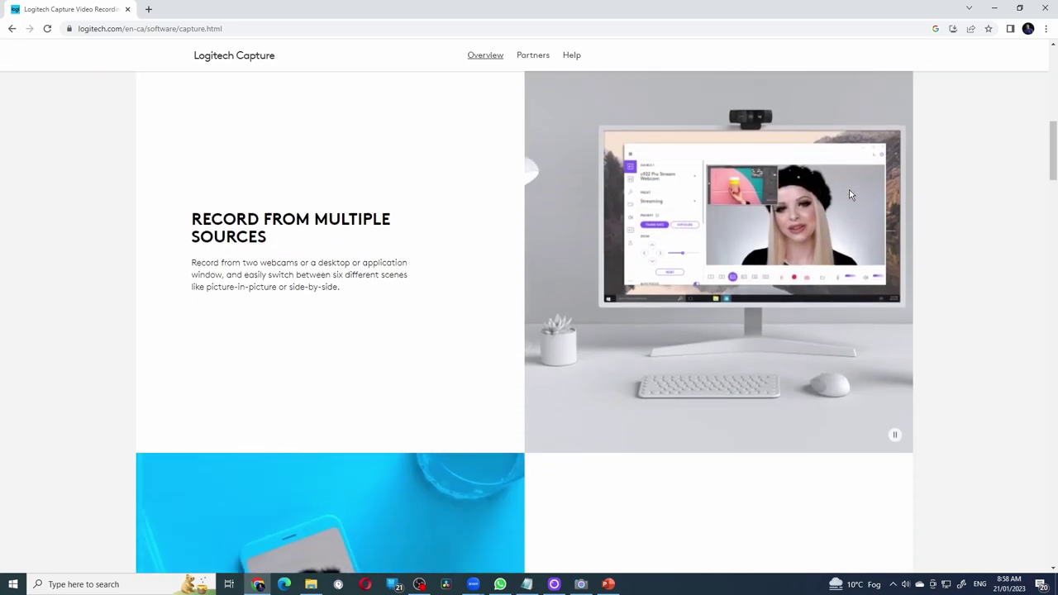
scroll(849, 194, down, 1)
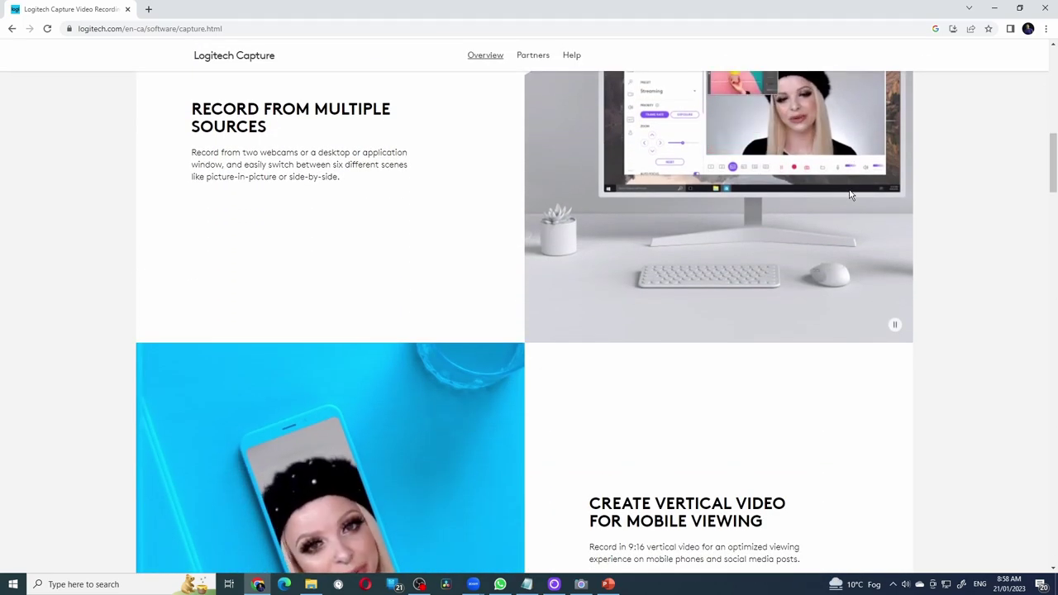
scroll(849, 194, down, 3)
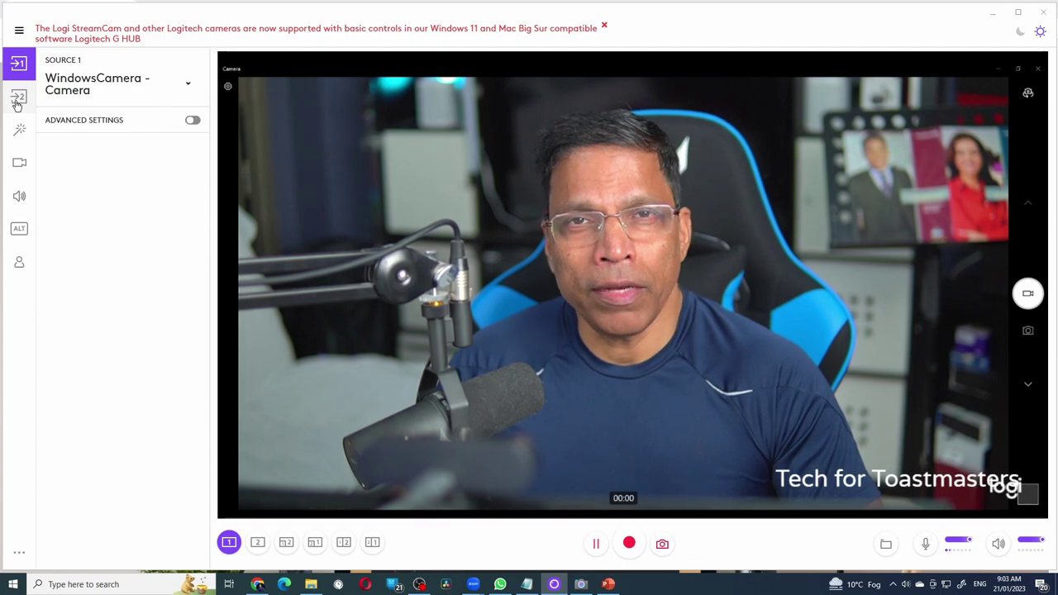
- Check Source 2 (PowerPoint slide show) and Source 1 (webcam) and review their available camera and window inputs
click(17, 100)
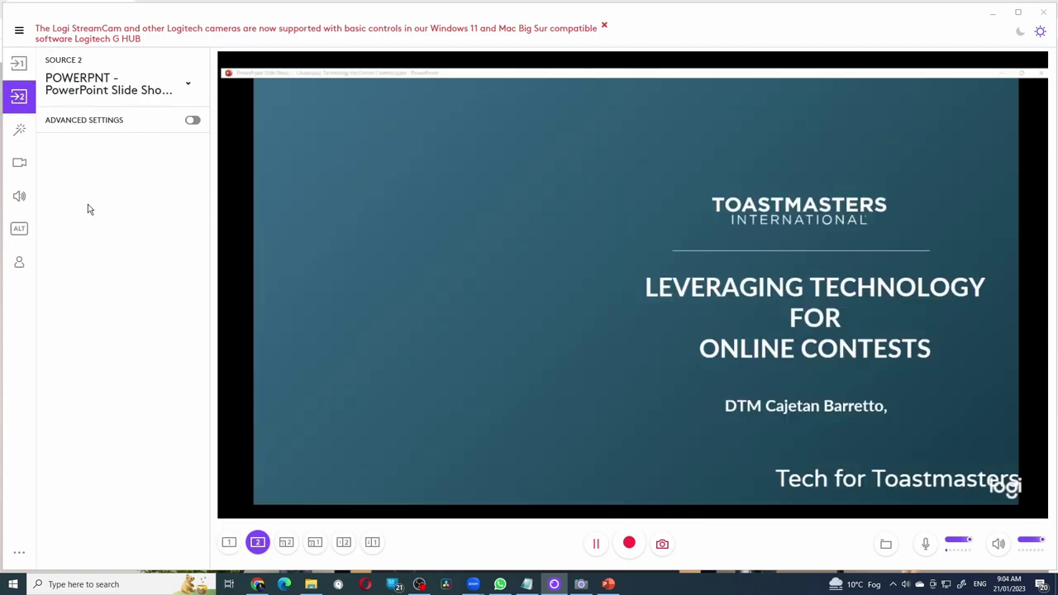
click(20, 66)
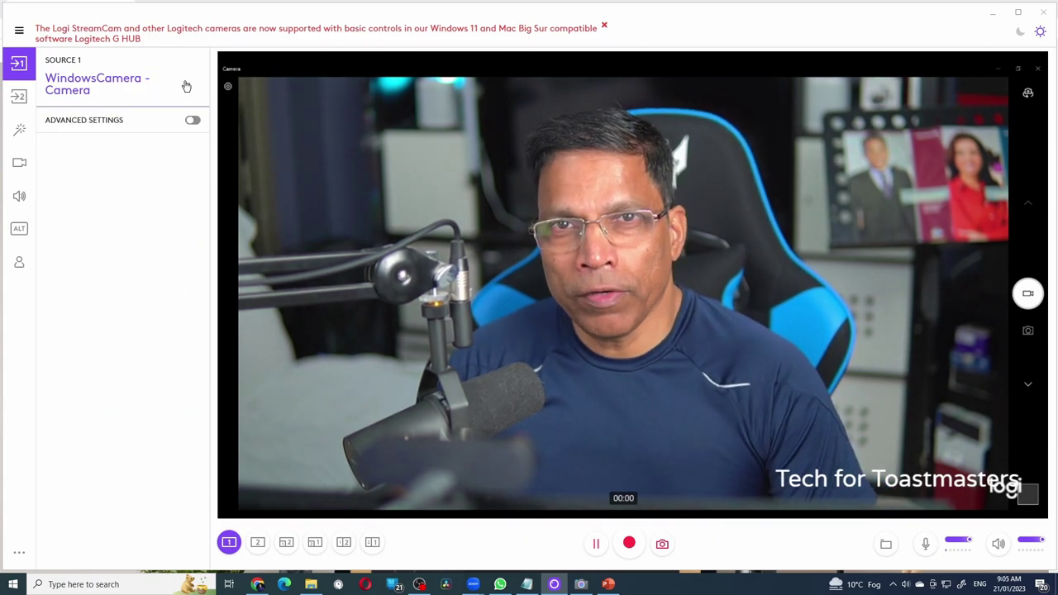
click(186, 87)
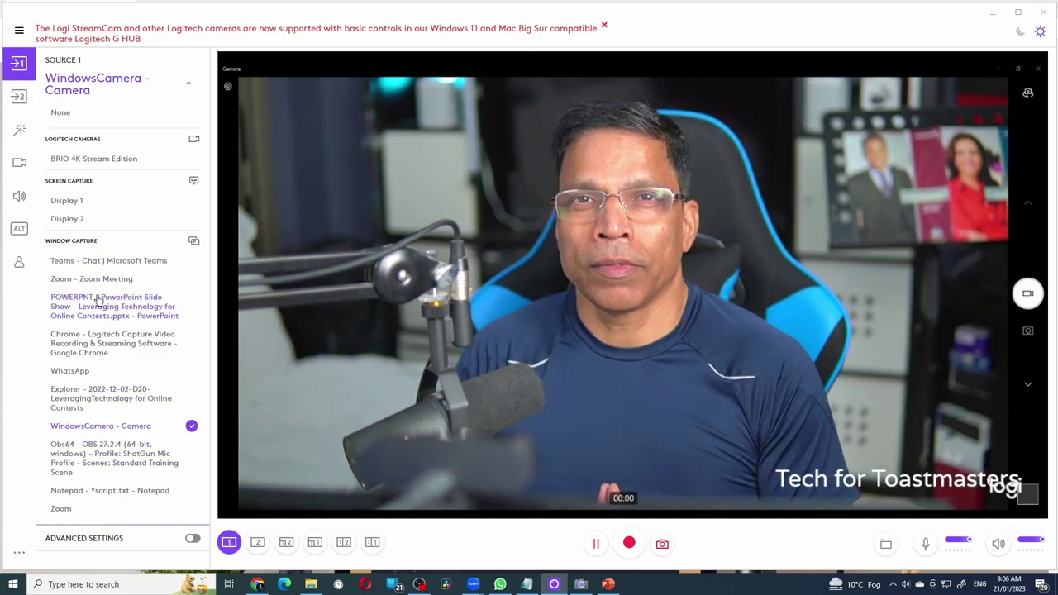
click(19, 96)
click(188, 83)
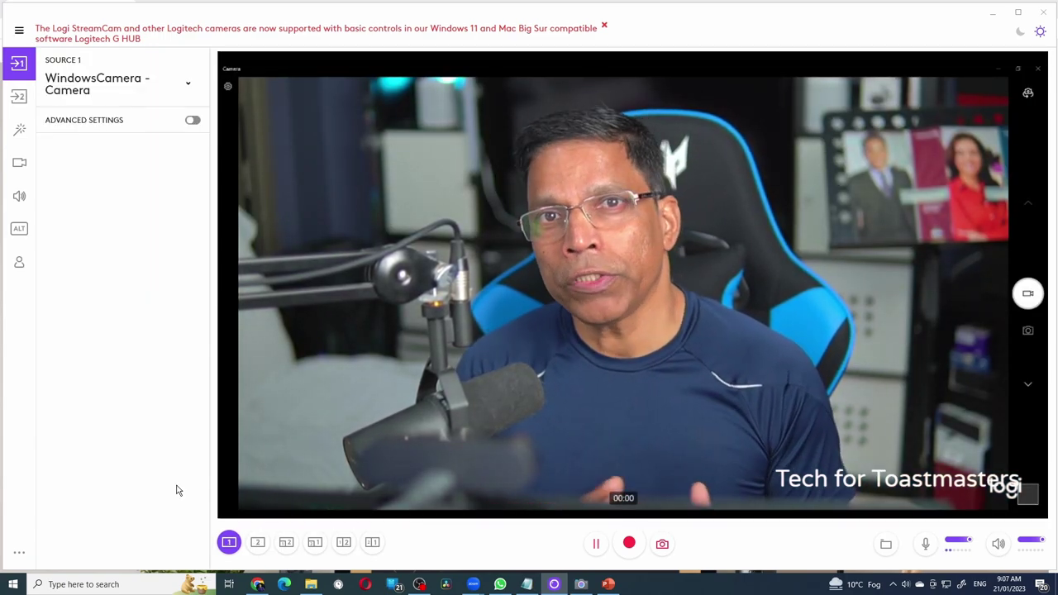
- Try the slides-only, webcam-inset and side-by-side layouts, ending on the webcam with the slides inset
click(258, 544)
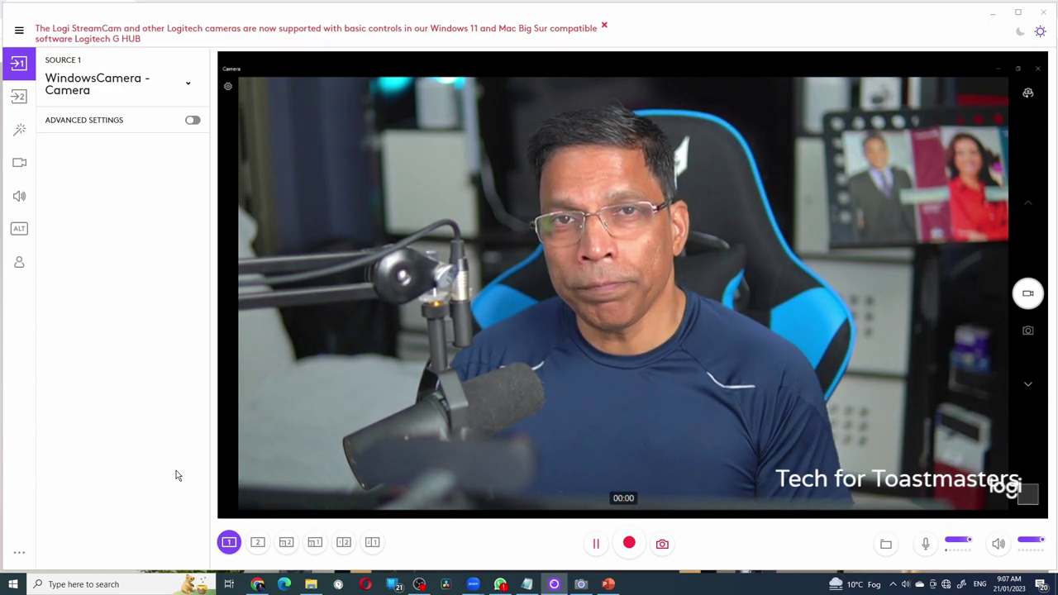
click(288, 546)
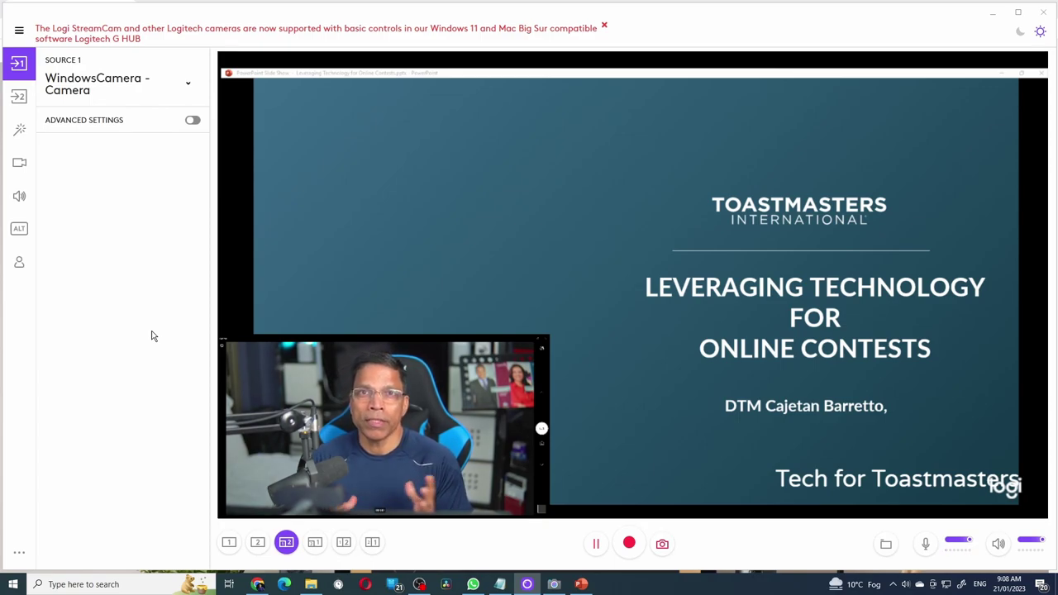
click(316, 548)
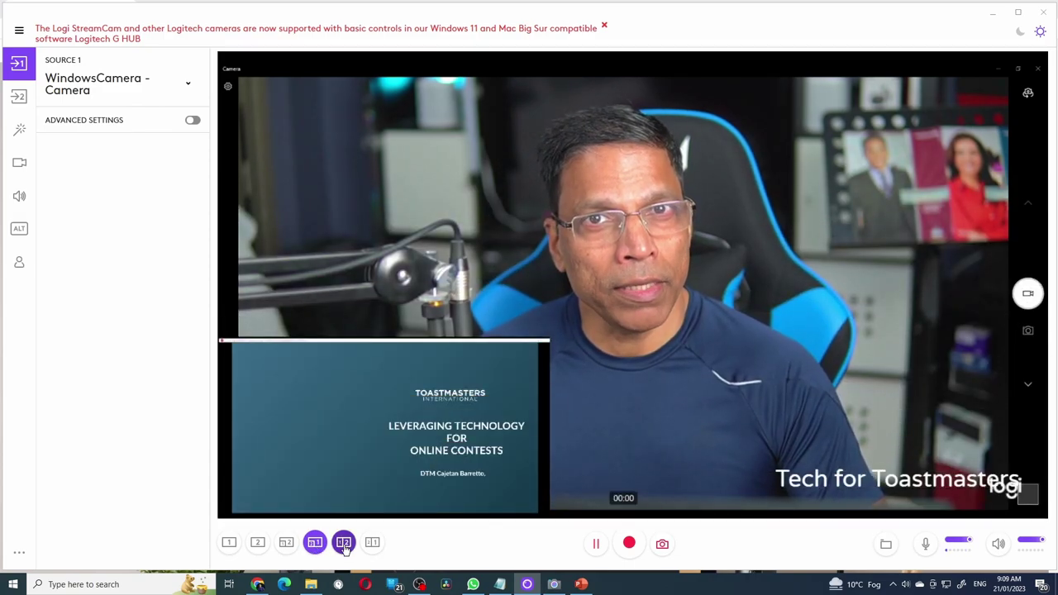
click(345, 547)
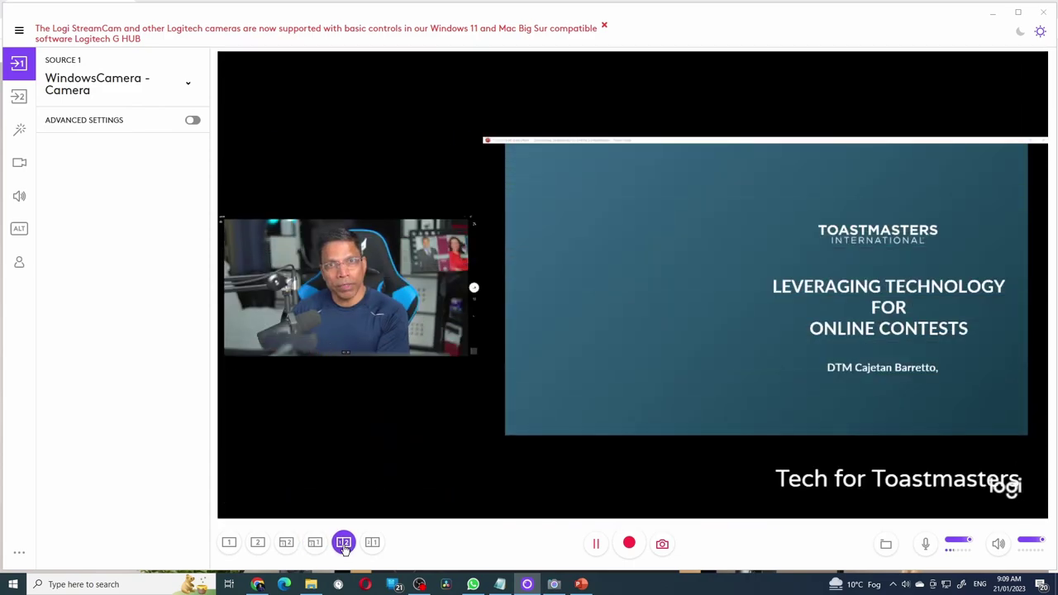
click(373, 543)
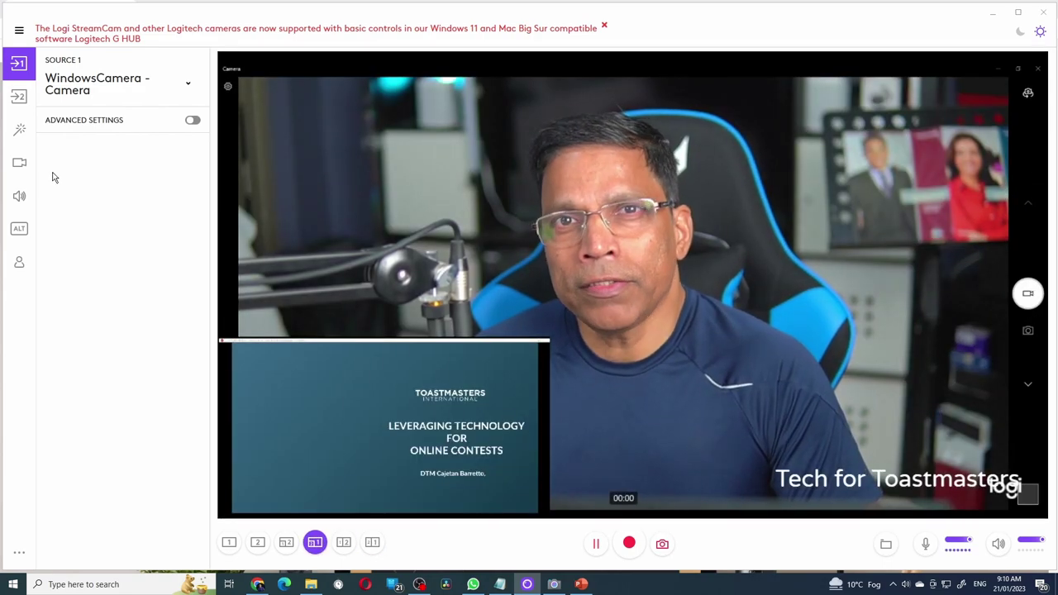
- Add the text overlay 'Vice President Education' and make sure it is shown
click(23, 132)
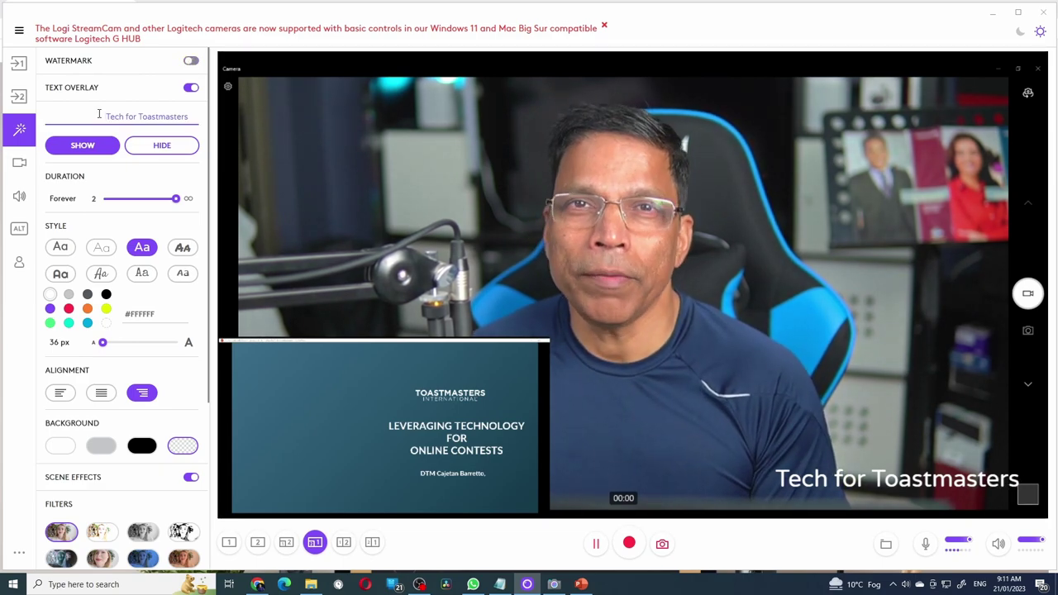
text(Vice President Education)
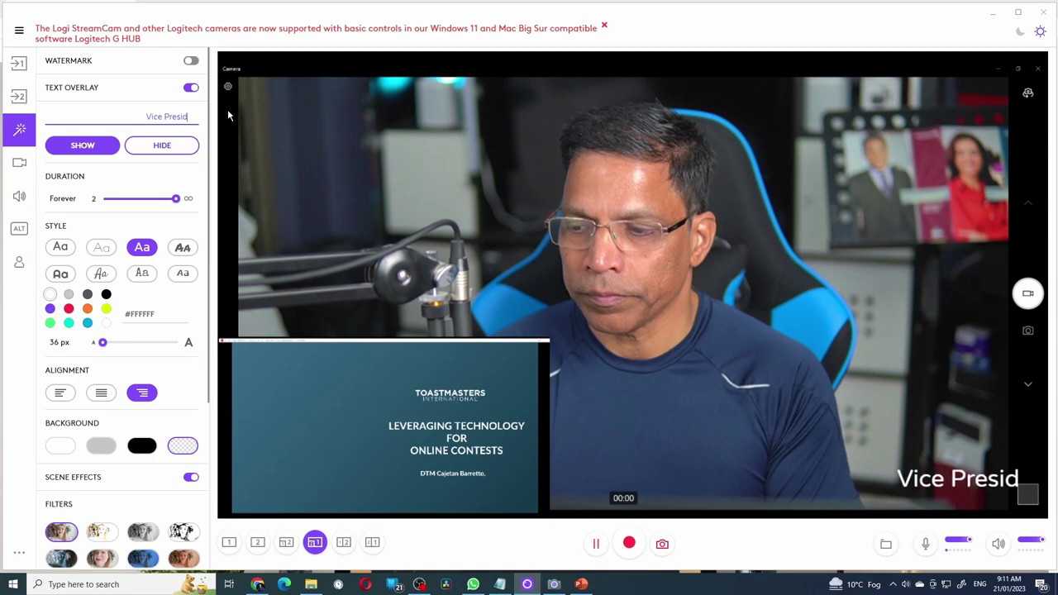
click(159, 147)
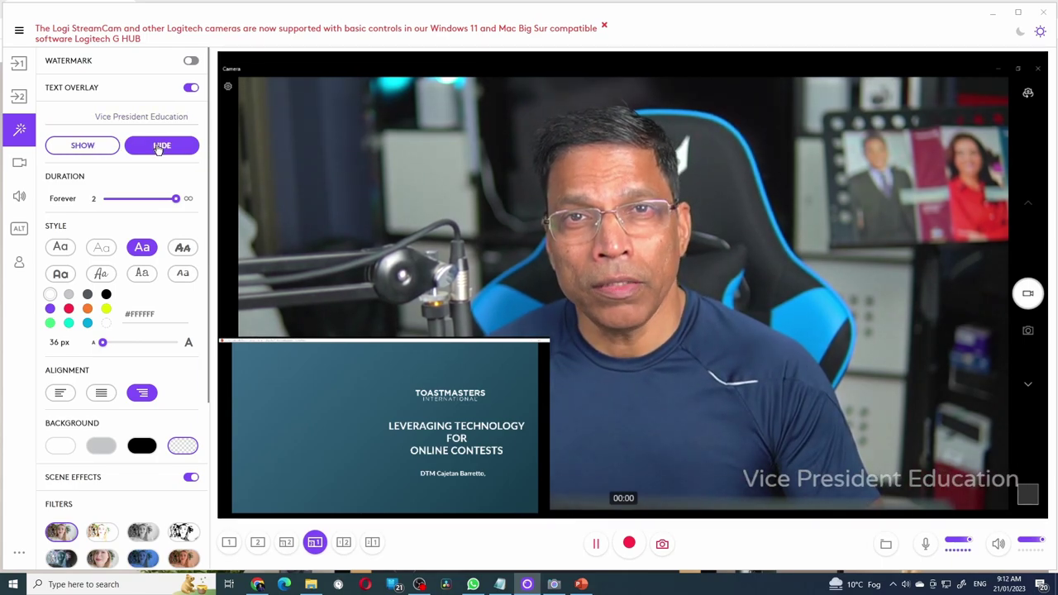
click(99, 149)
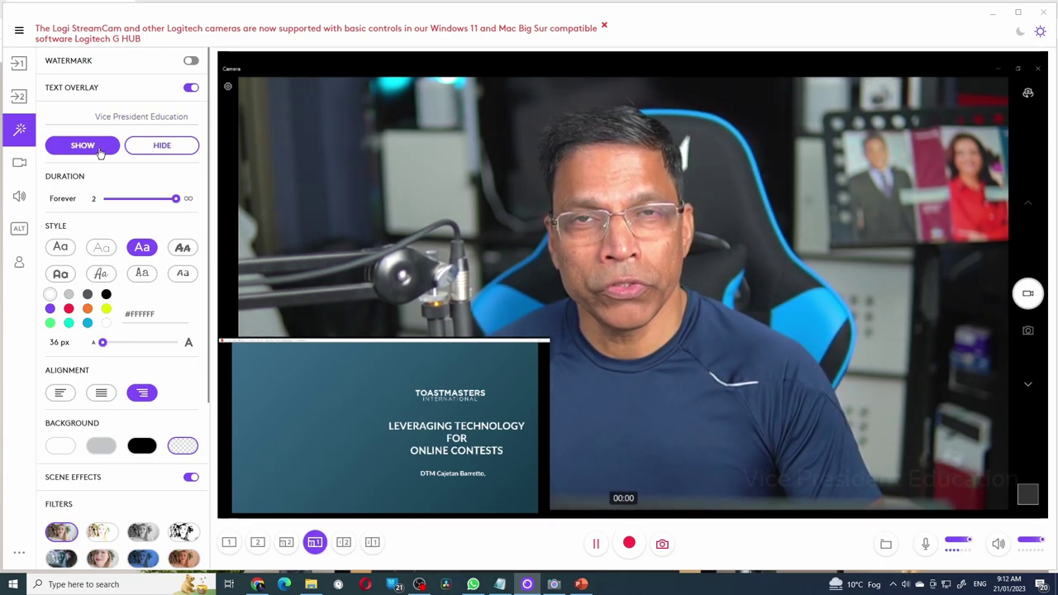
- Style the caption in italic small caps, centred across the video on a grey band
click(183, 249)
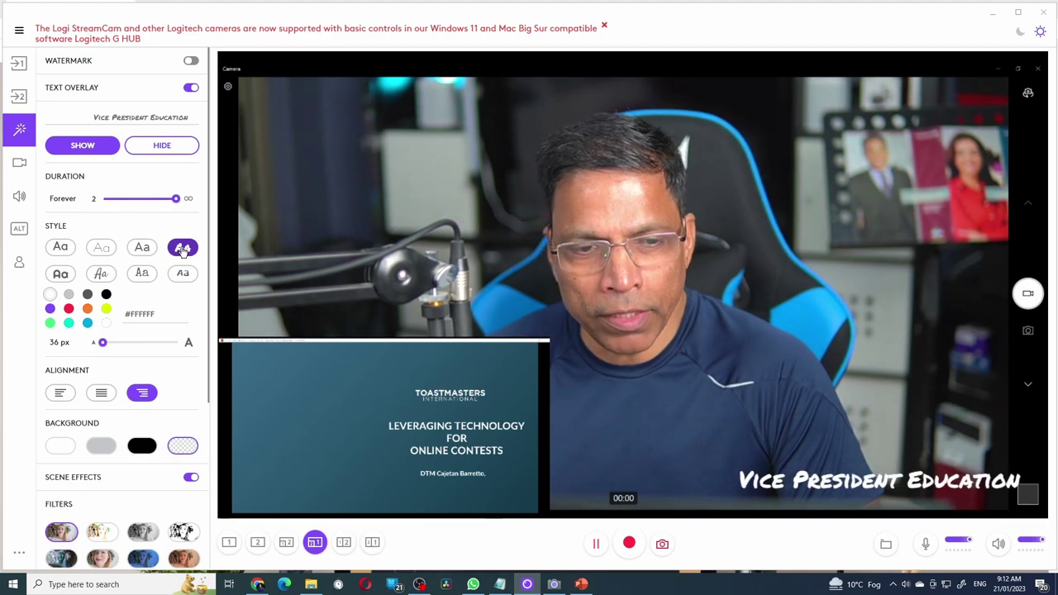
click(101, 395)
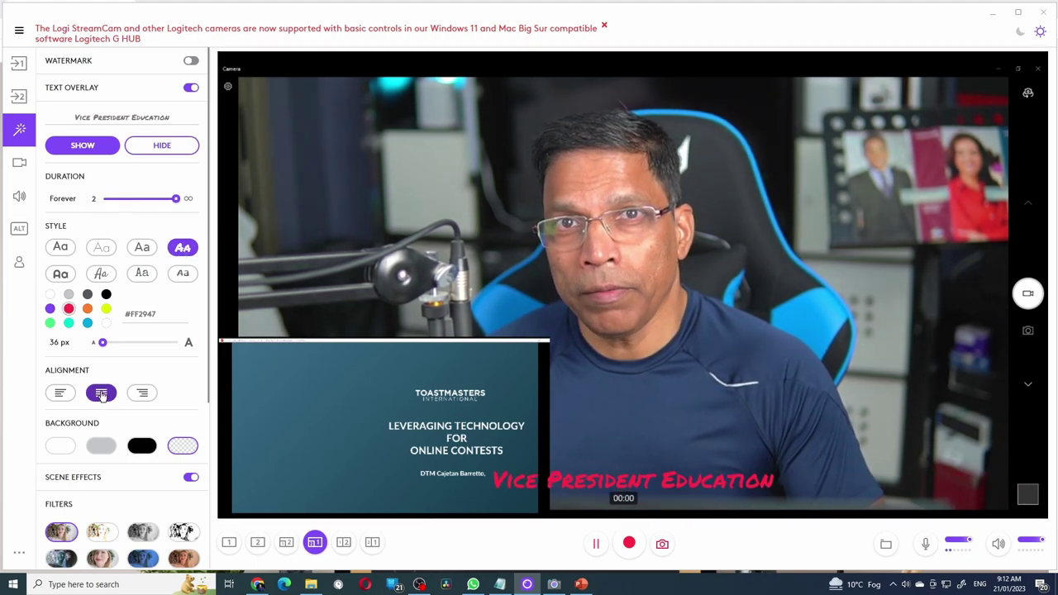
click(100, 447)
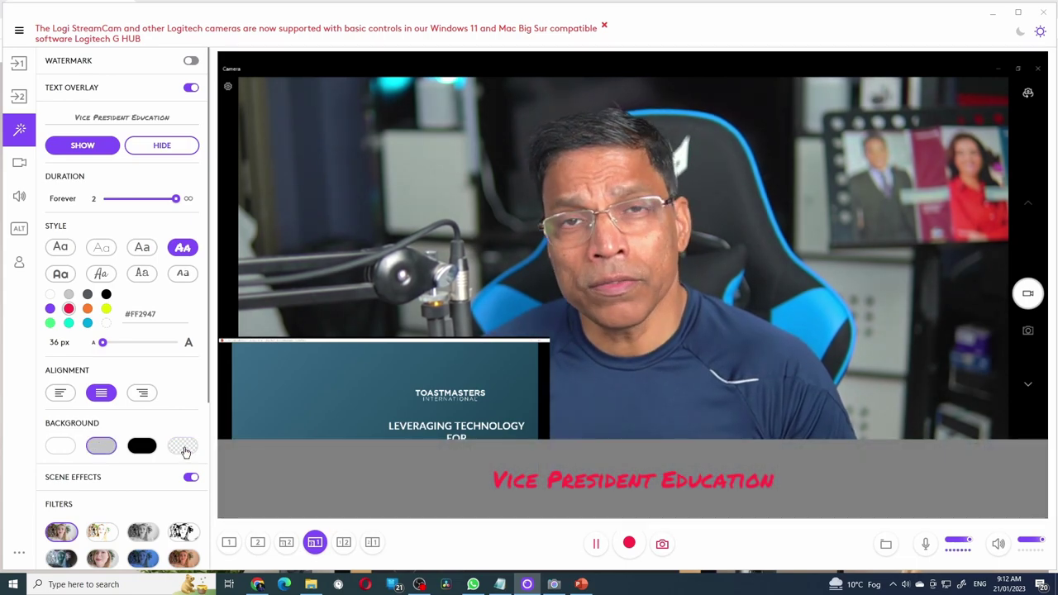
- Make the caption background transparent and apply the warm filter to the camera only
click(183, 449)
scroll(136, 330, down, 3)
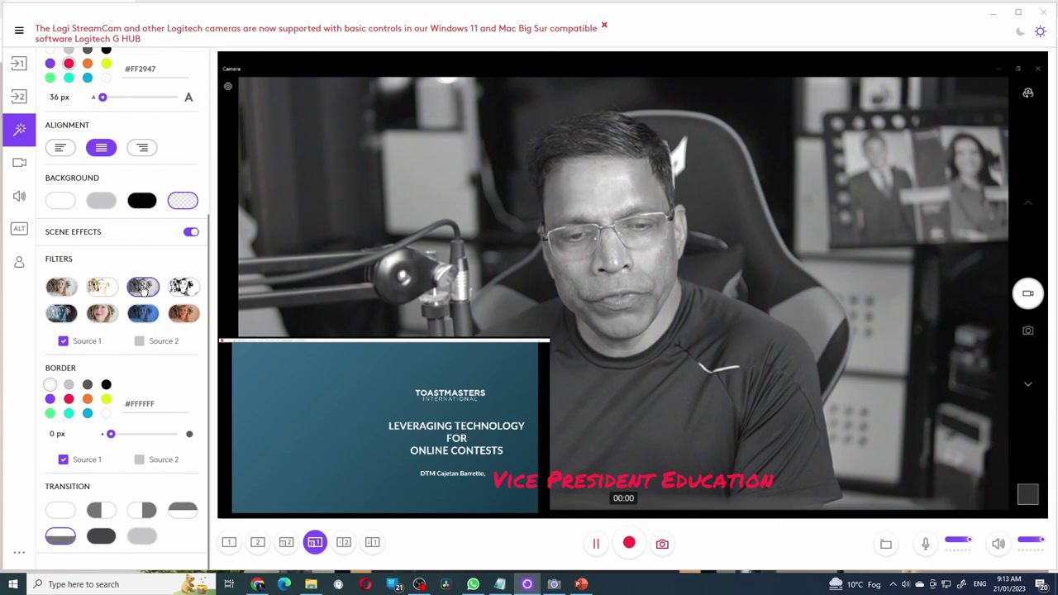
click(142, 313)
click(184, 313)
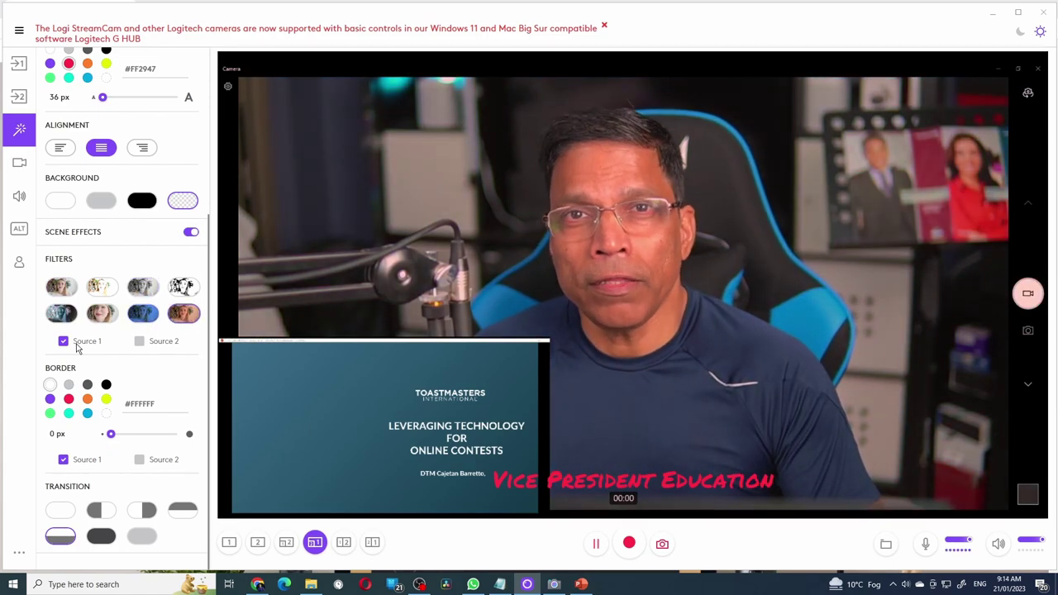
click(140, 341)
click(139, 341)
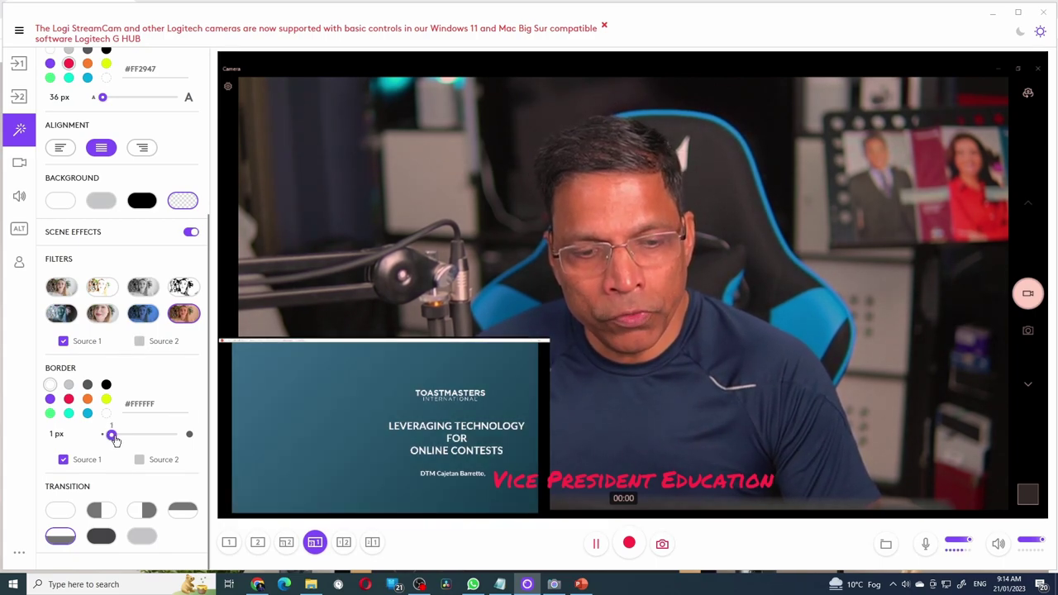
- Give the camera an 8 px yellow border and show the camera alone in the scene
drag(122, 441, 124, 443)
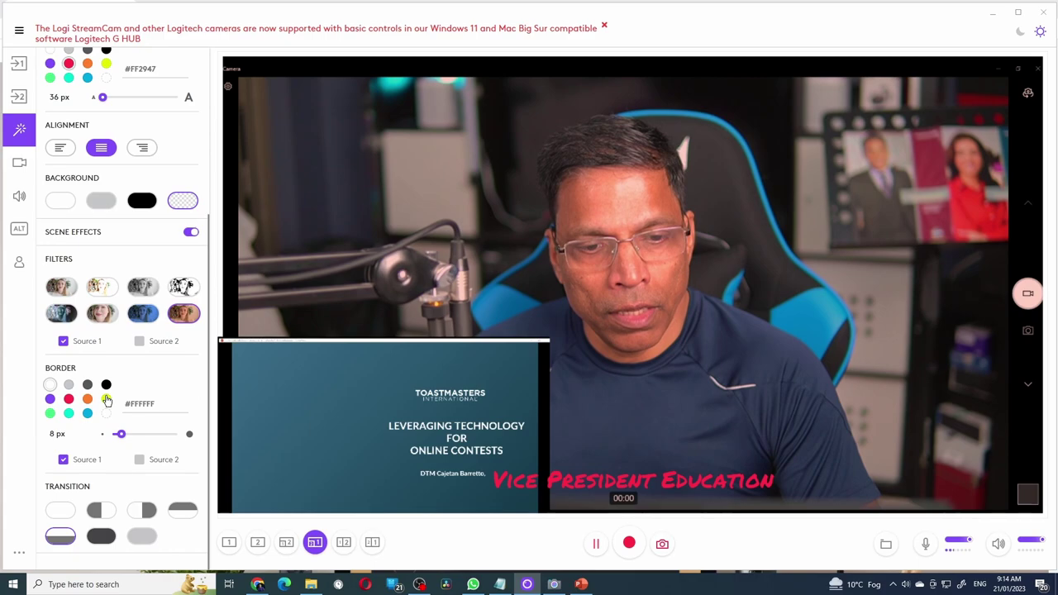
click(107, 401)
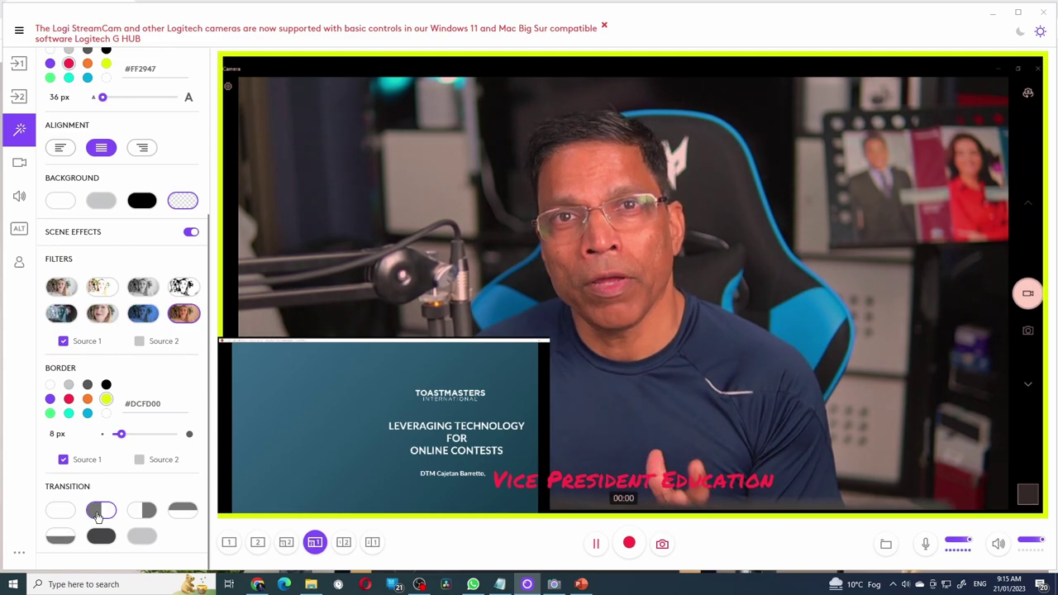
click(283, 542)
click(226, 543)
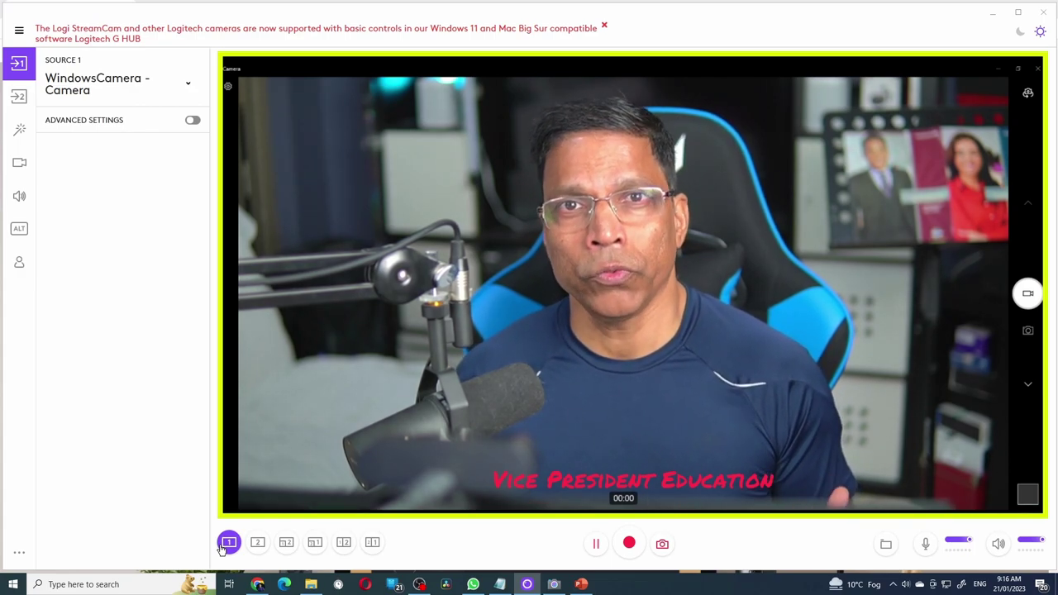
- Start the Zoom meeting and keep Logi Capture as the camera in Video Settings
click(211, 284)
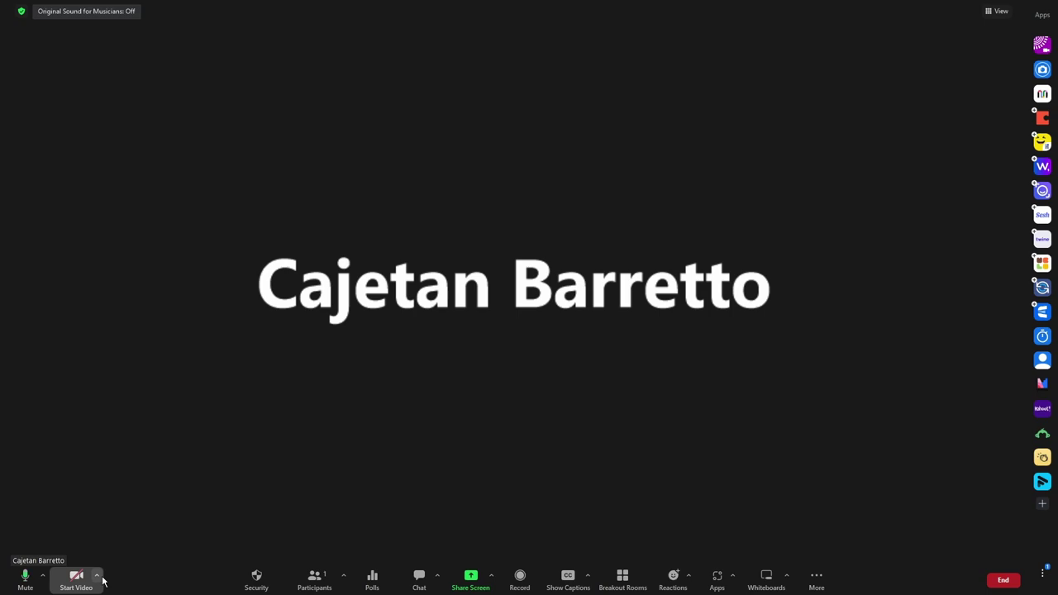
click(97, 577)
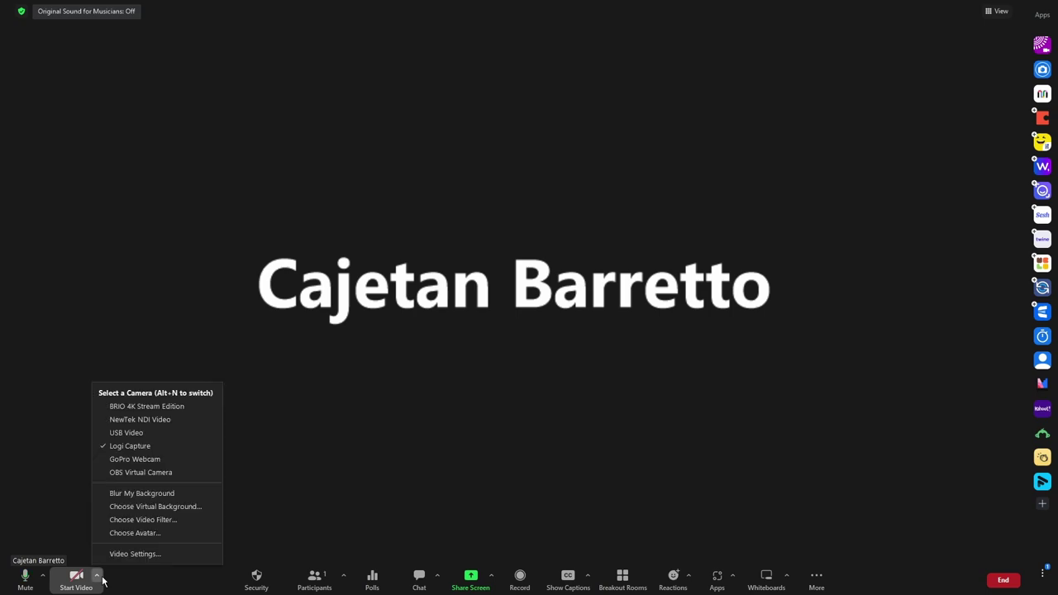
click(121, 554)
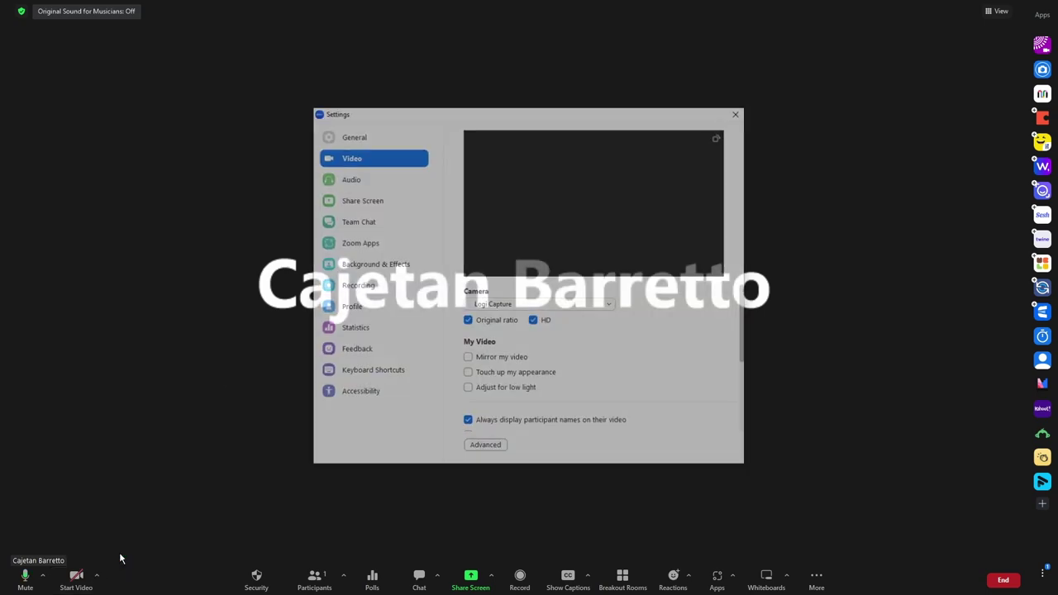
click(551, 305)
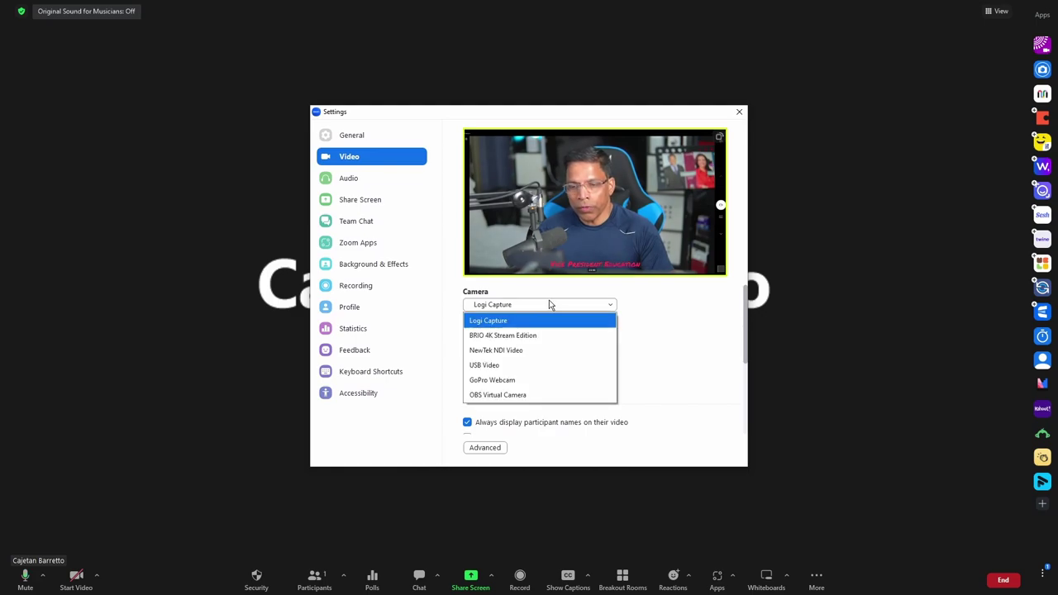
click(500, 323)
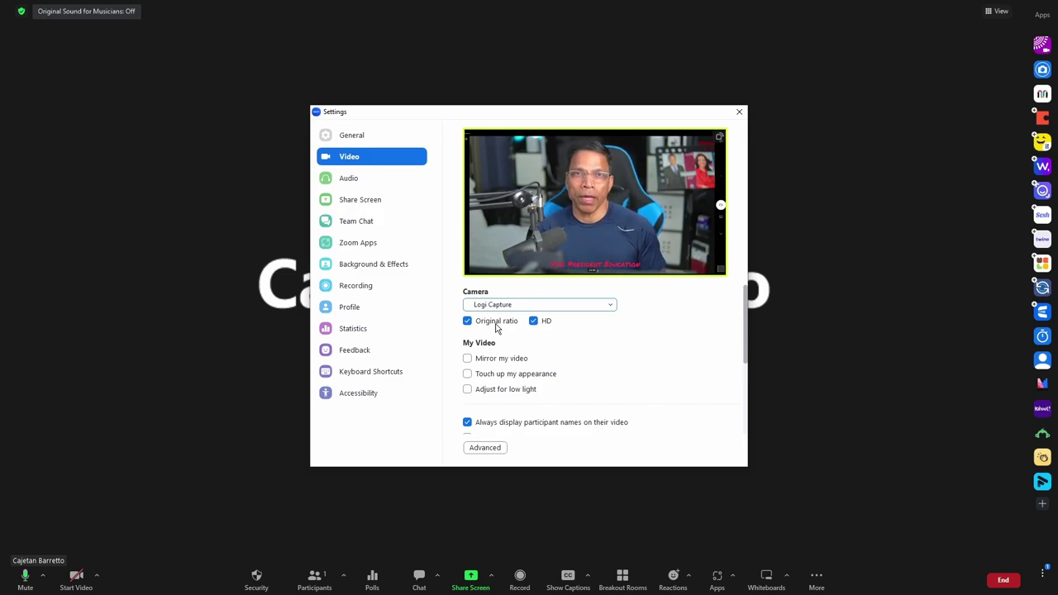
- Close the Zoom video settings and advance the slide show to the Introduction slide
click(76, 581)
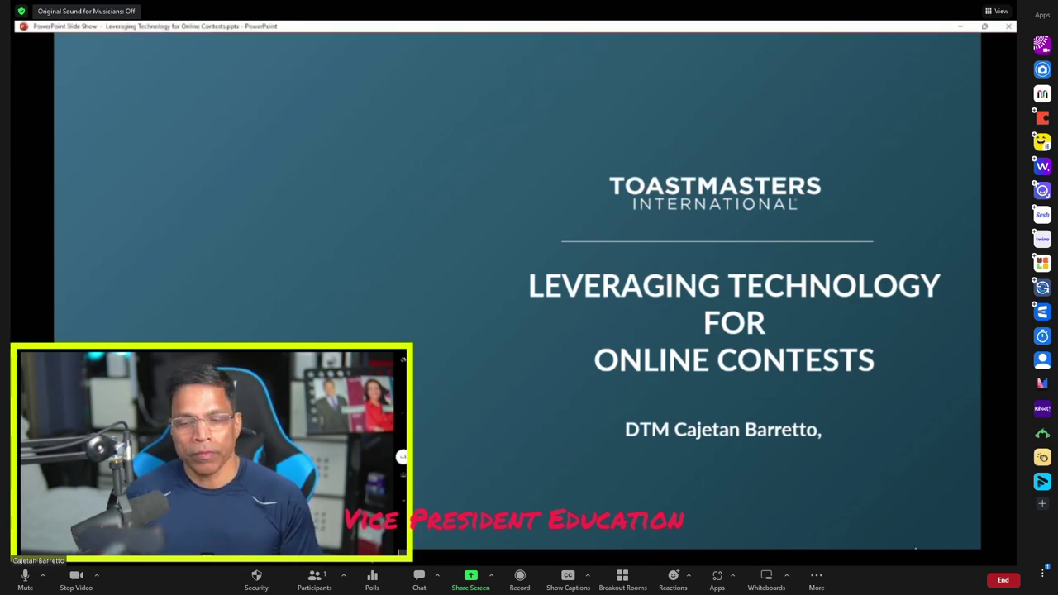
key(Right)
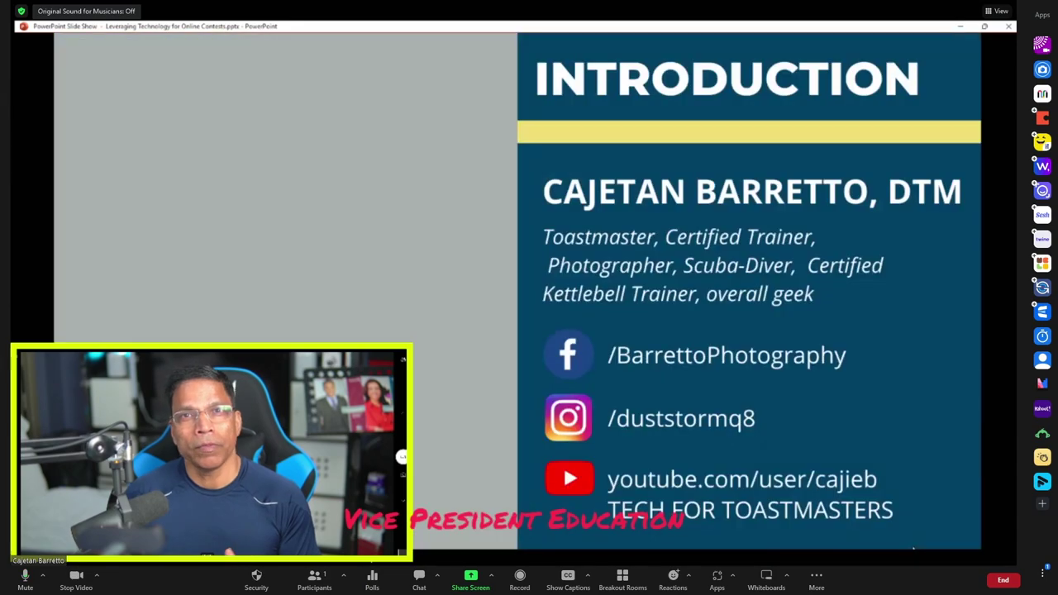